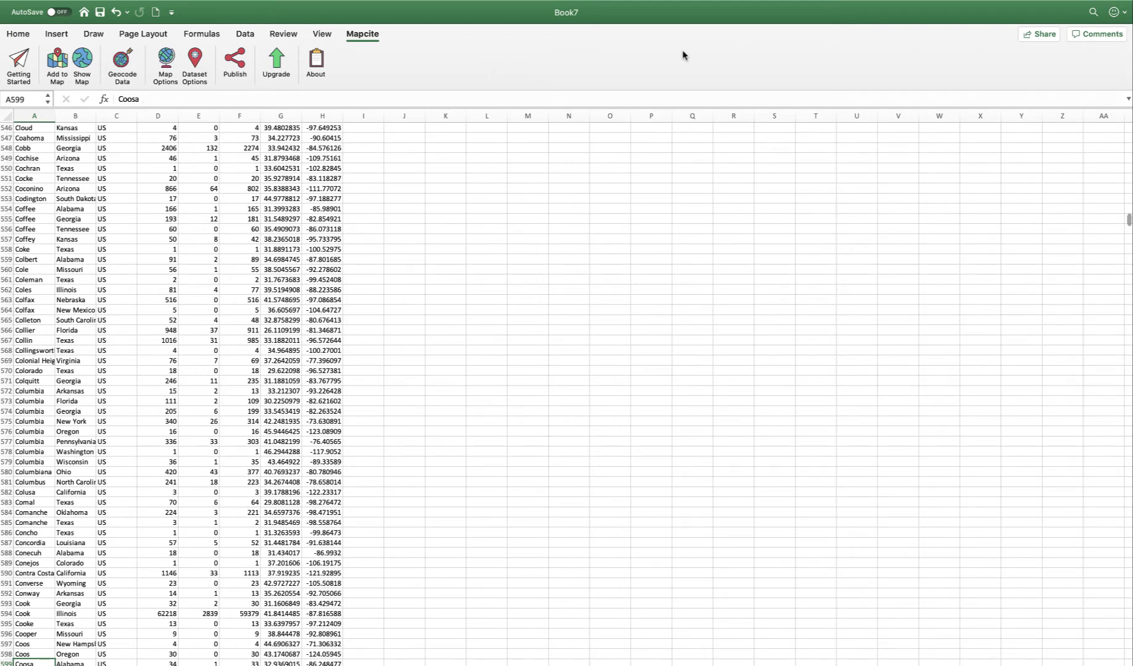
Step: Map the county data in columns A–H with Mapcite, using Long_ as the longitude column
scroll(369, 167, up, 20)
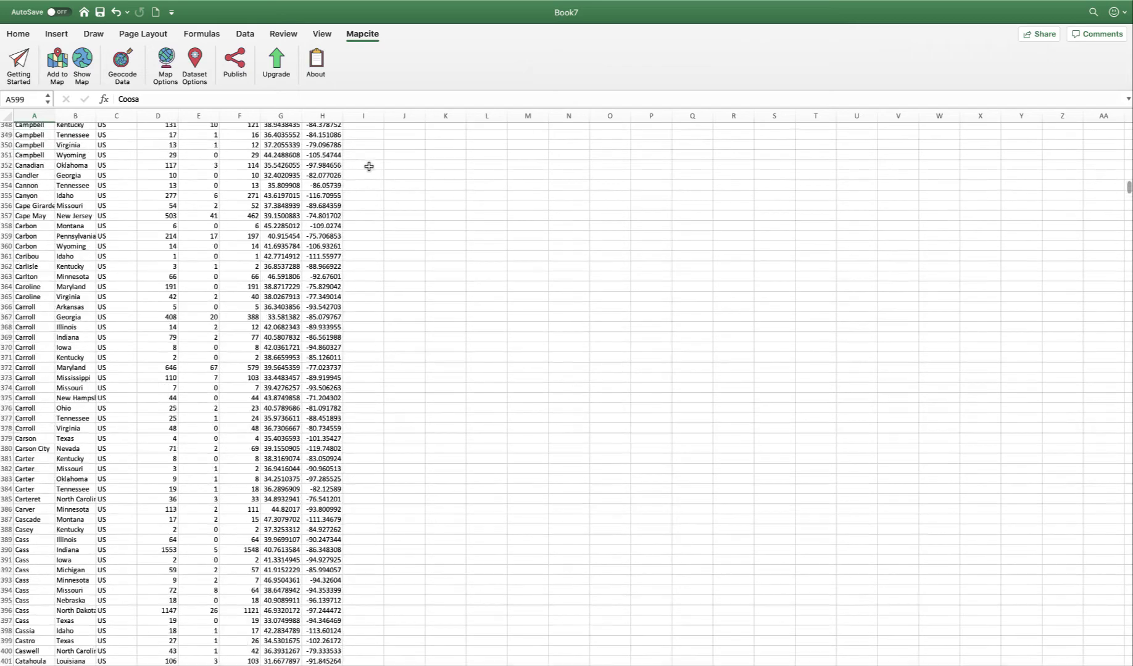
scroll(369, 167, up, 10)
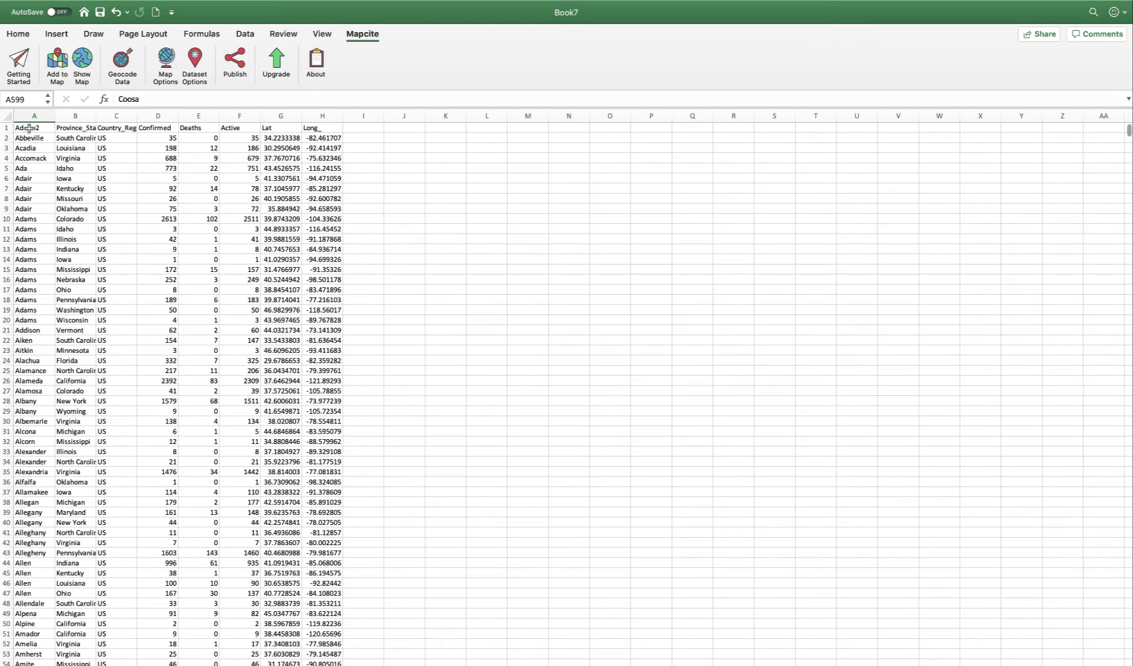
drag(29, 128, 307, 127)
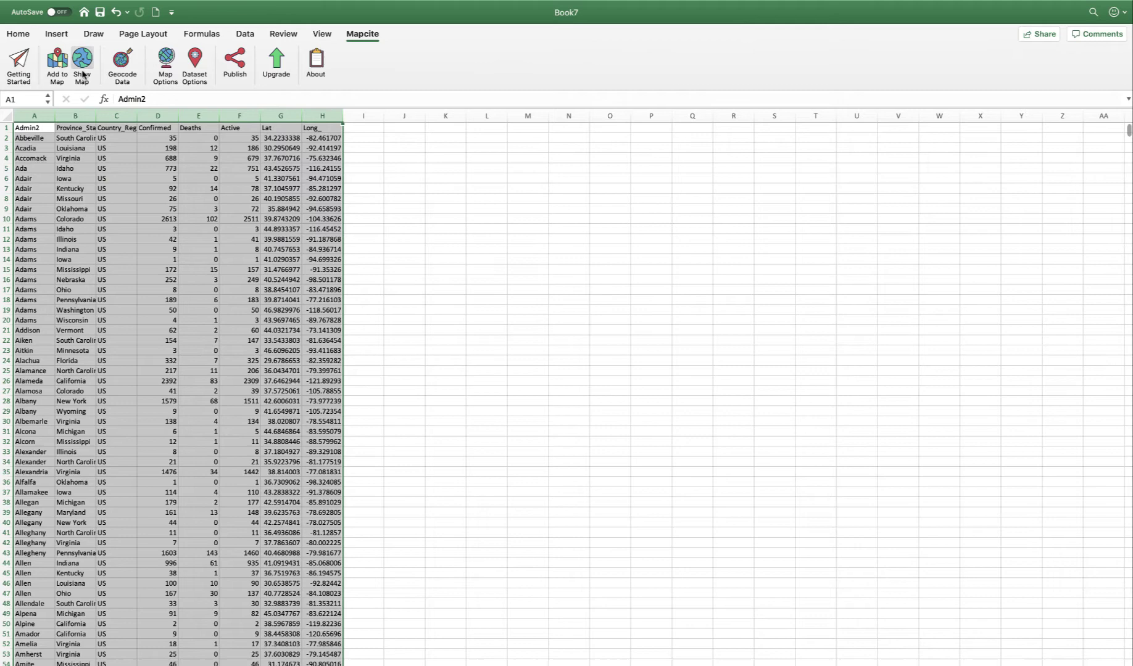
click(62, 68)
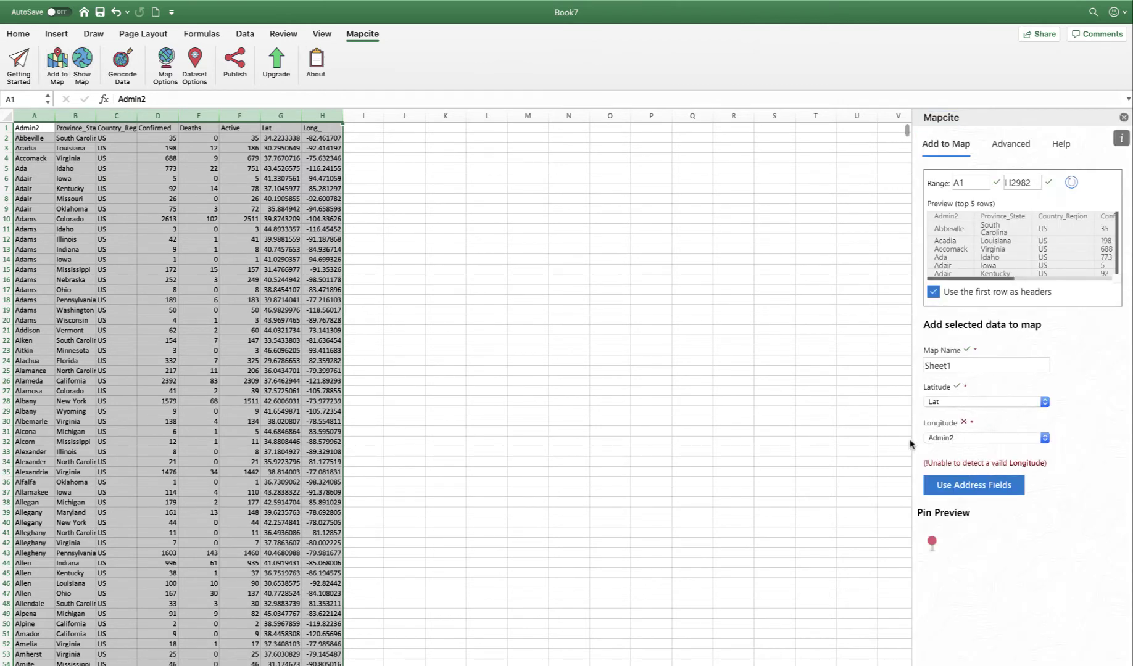
drag(911, 442, 585, 440)
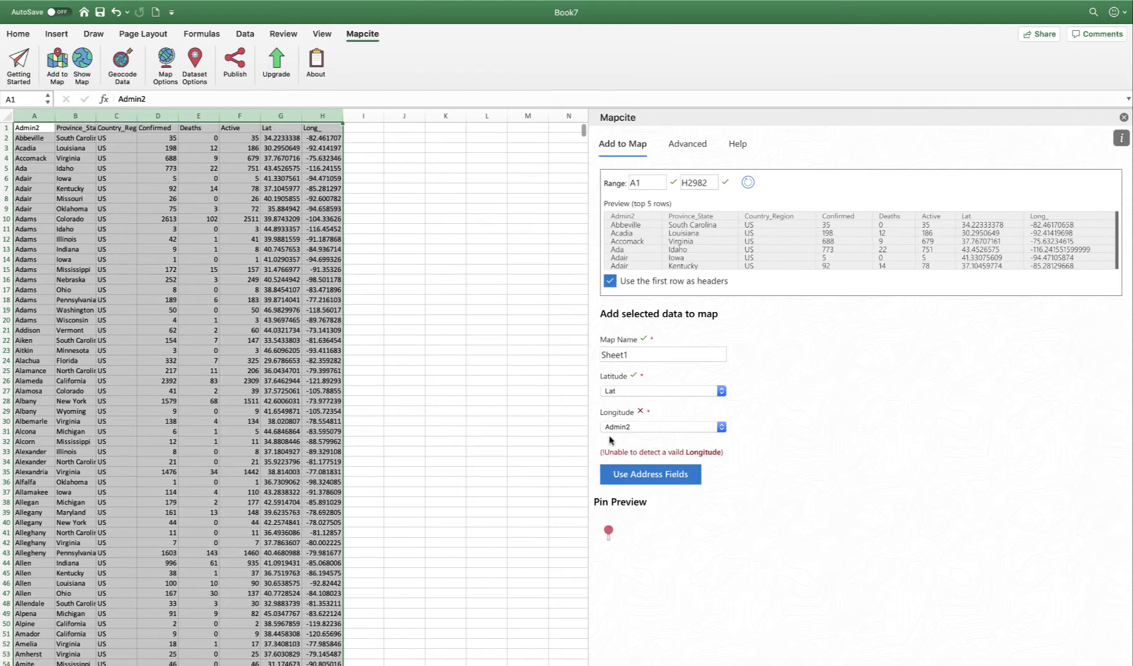
click(645, 428)
click(623, 499)
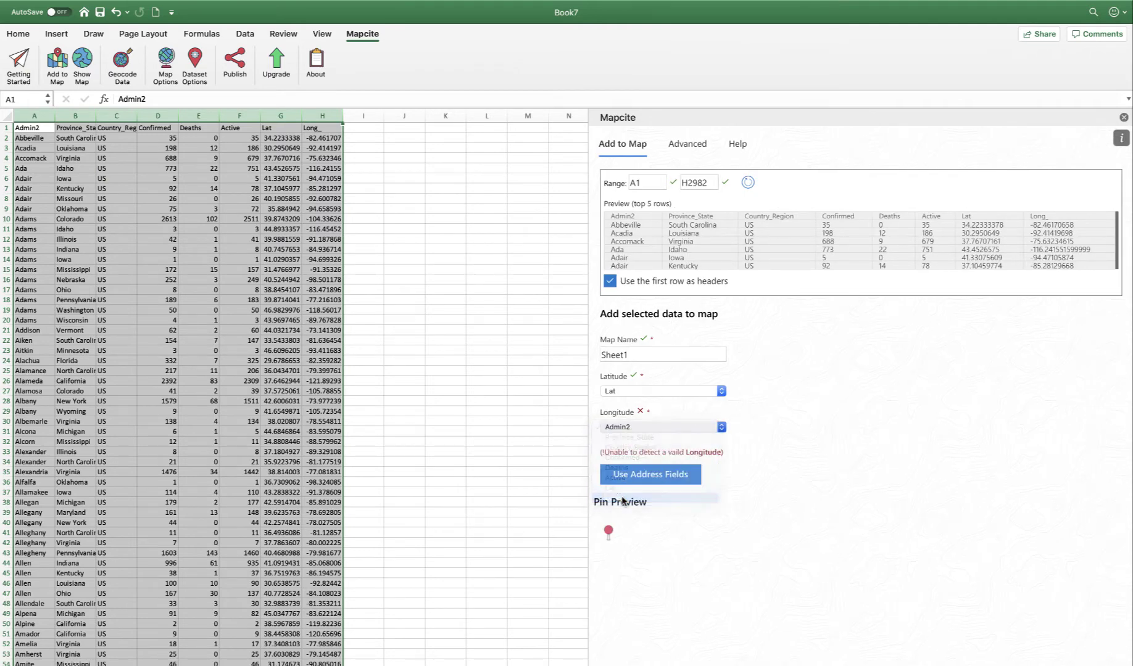
click(638, 460)
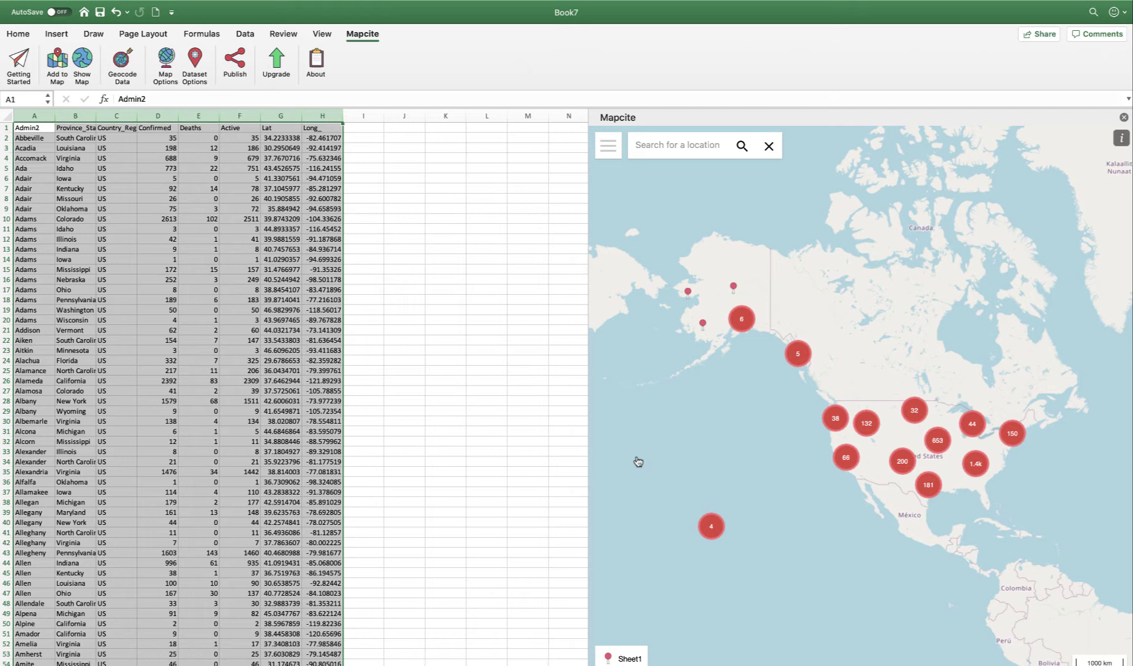
mouse_move(730, 40)
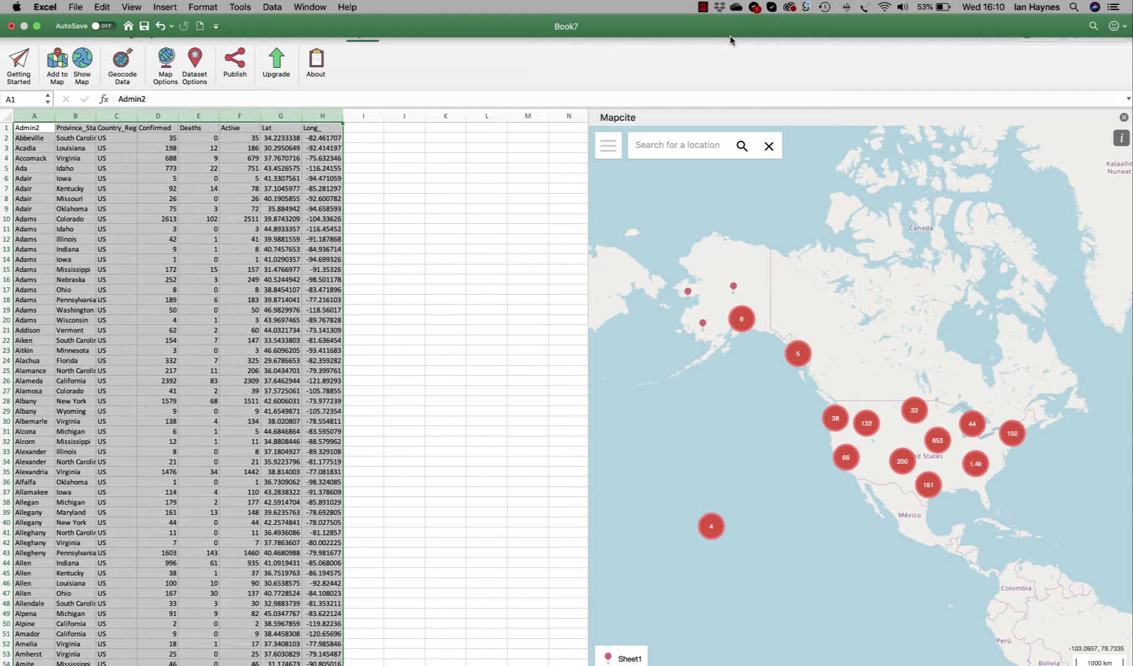
Step: Untick the Sheet1 markers in Data Layers and switch Sheet1 to the Heatmap display
click(606, 147)
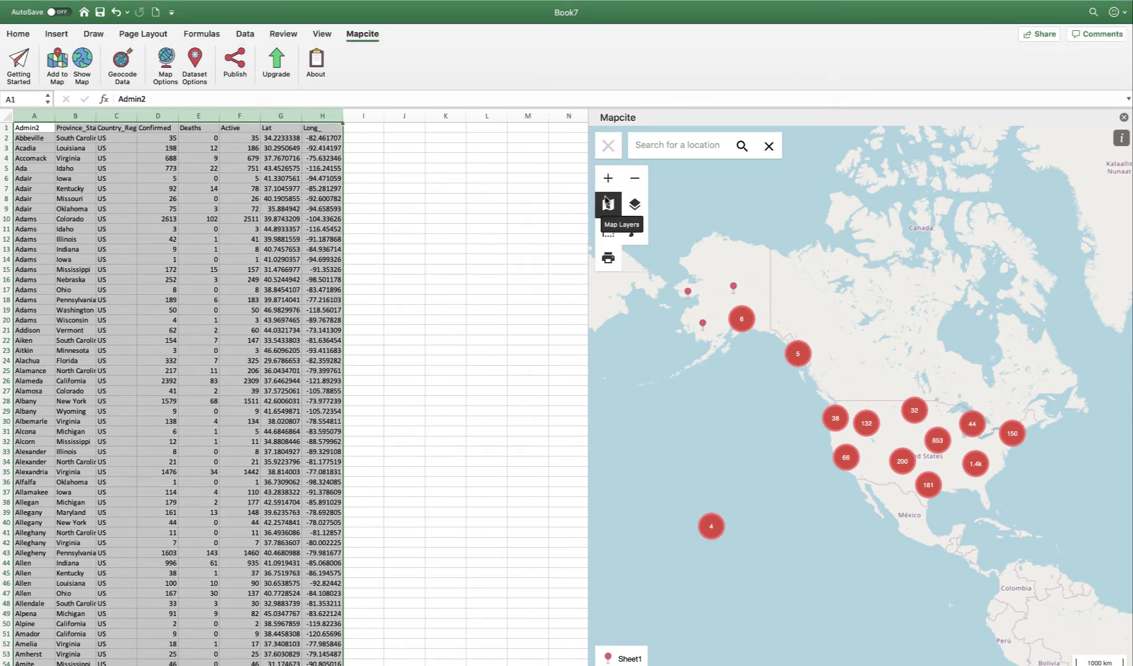
click(606, 201)
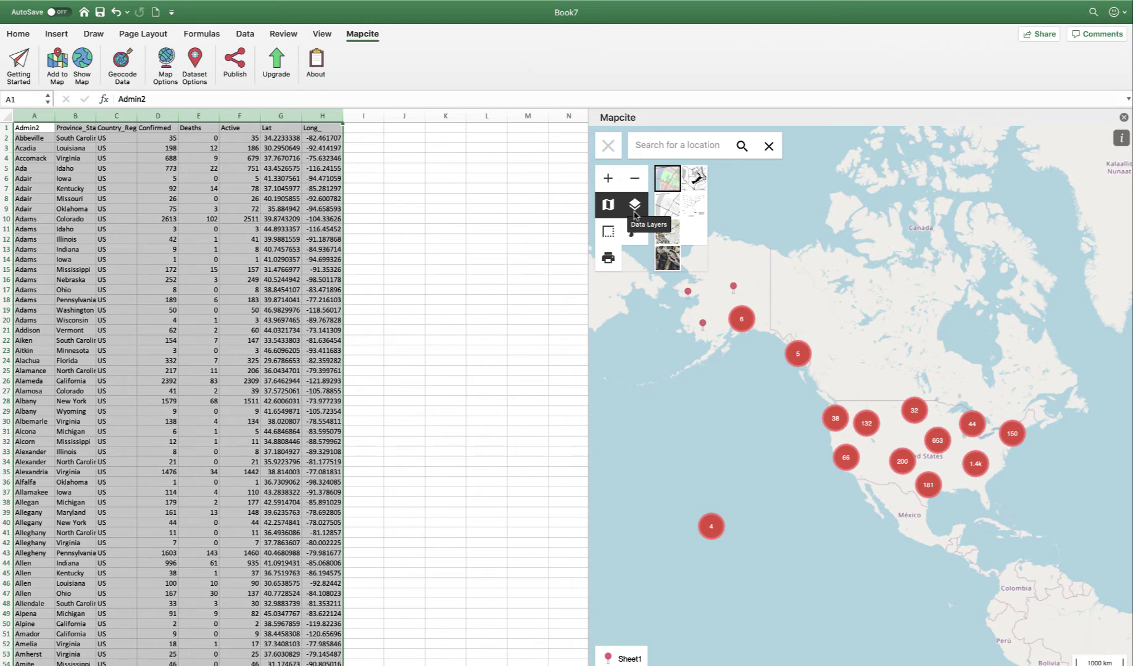
click(635, 213)
click(666, 181)
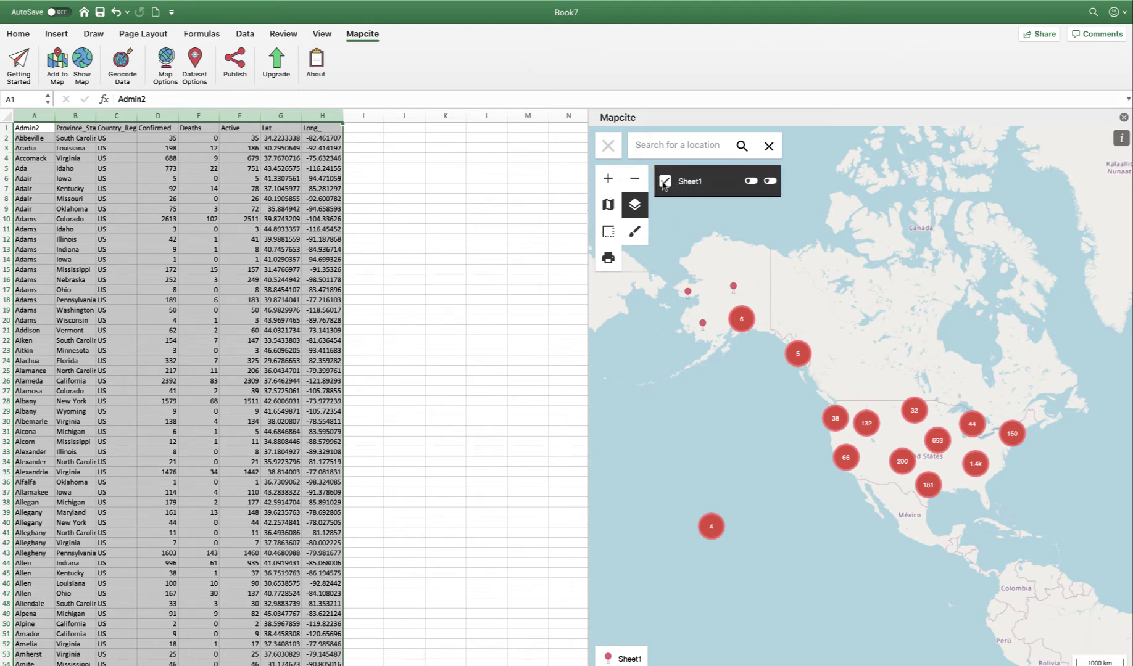
click(751, 181)
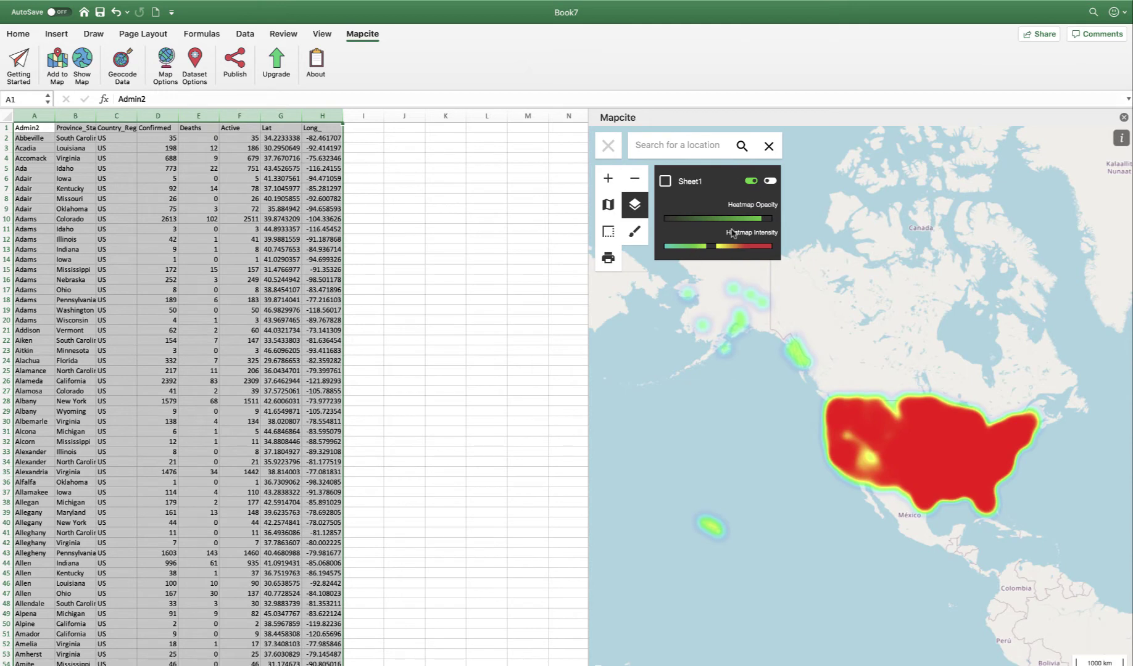
Step: Set the Heatmap Opacity slider to mid-track so the heatmap is semi-transparent
drag(774, 221, 679, 250)
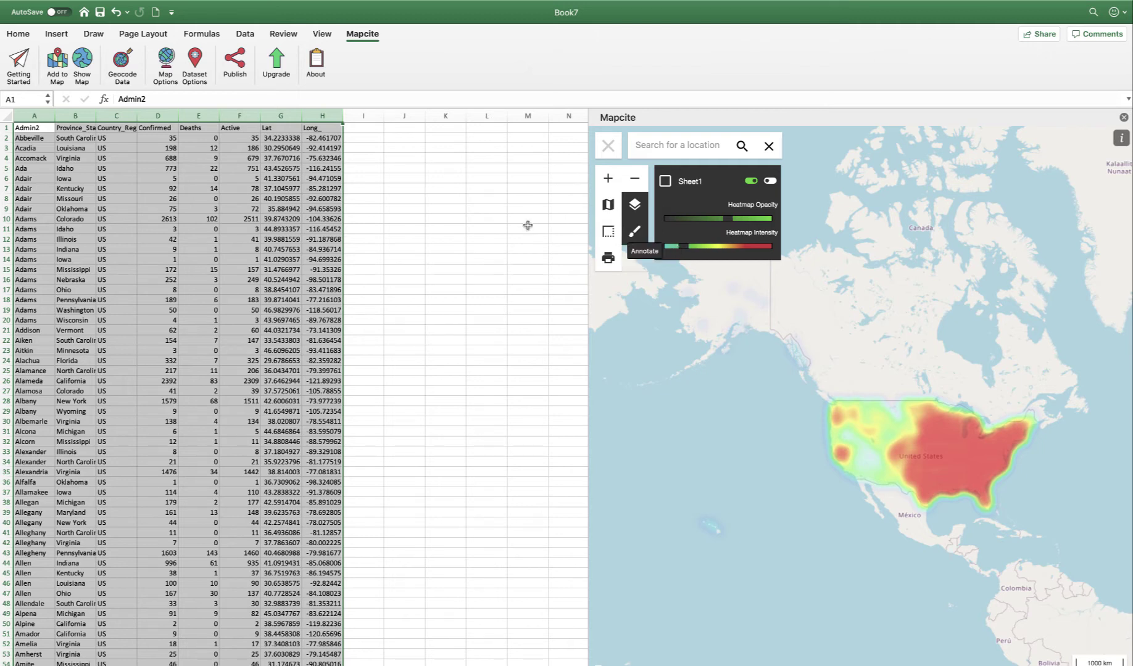
Step: Open the Publish a Map page for Sheet1 from the Mapcite ribbon
click(237, 60)
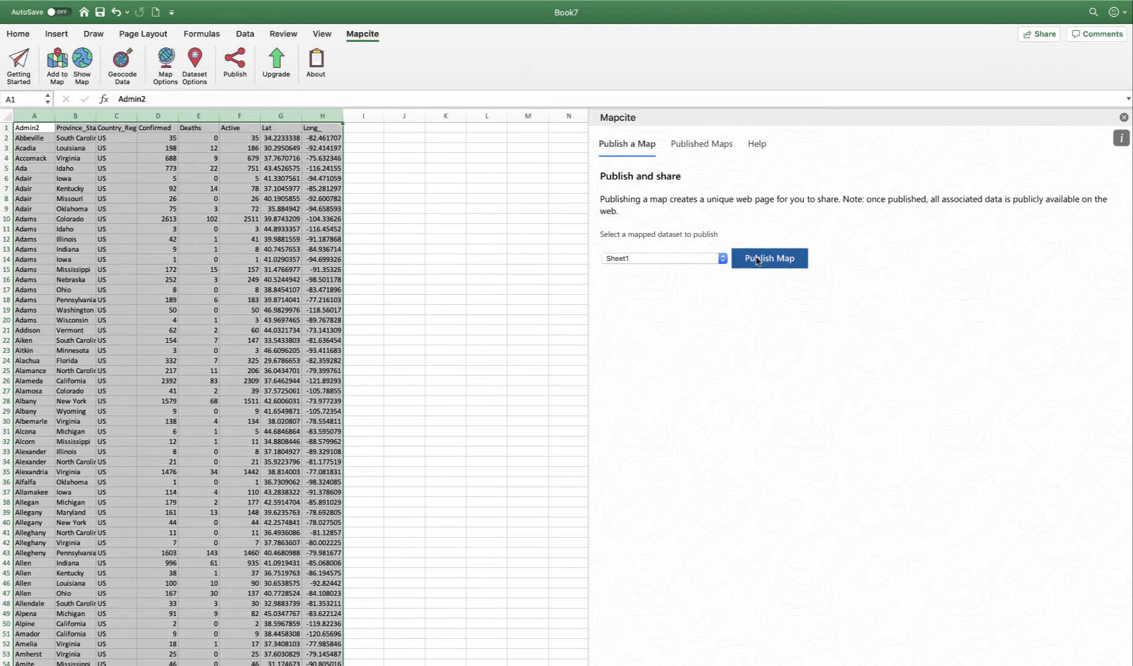
Step: Delete the two older maps listed under Published Maps, confirming each deletion
click(715, 149)
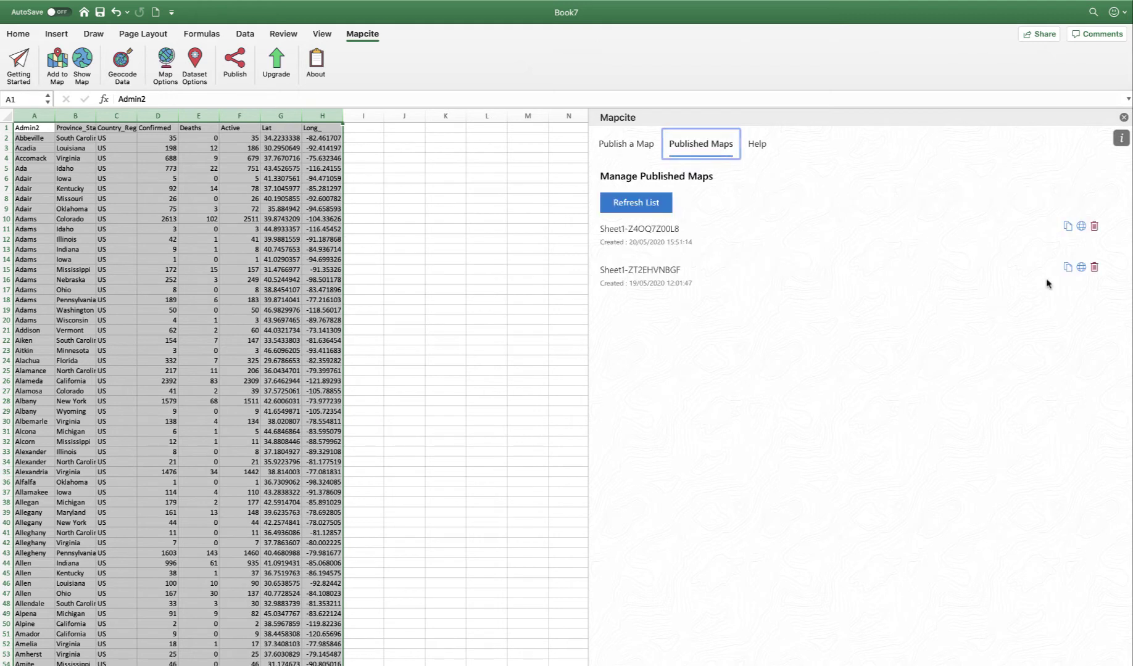
click(1095, 268)
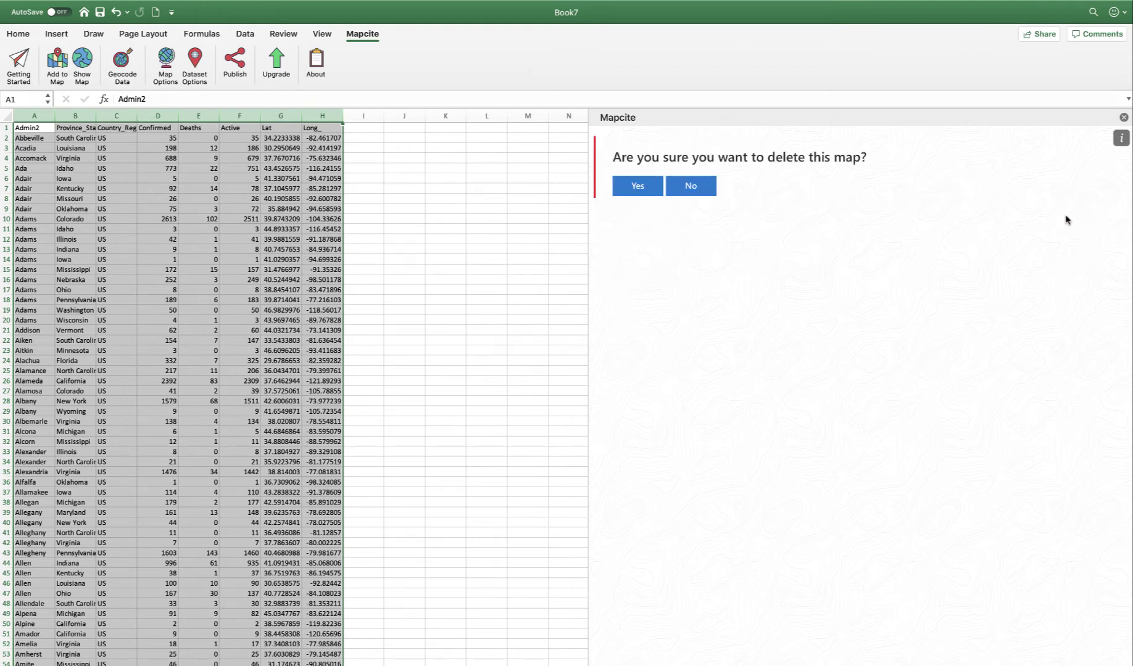
click(640, 193)
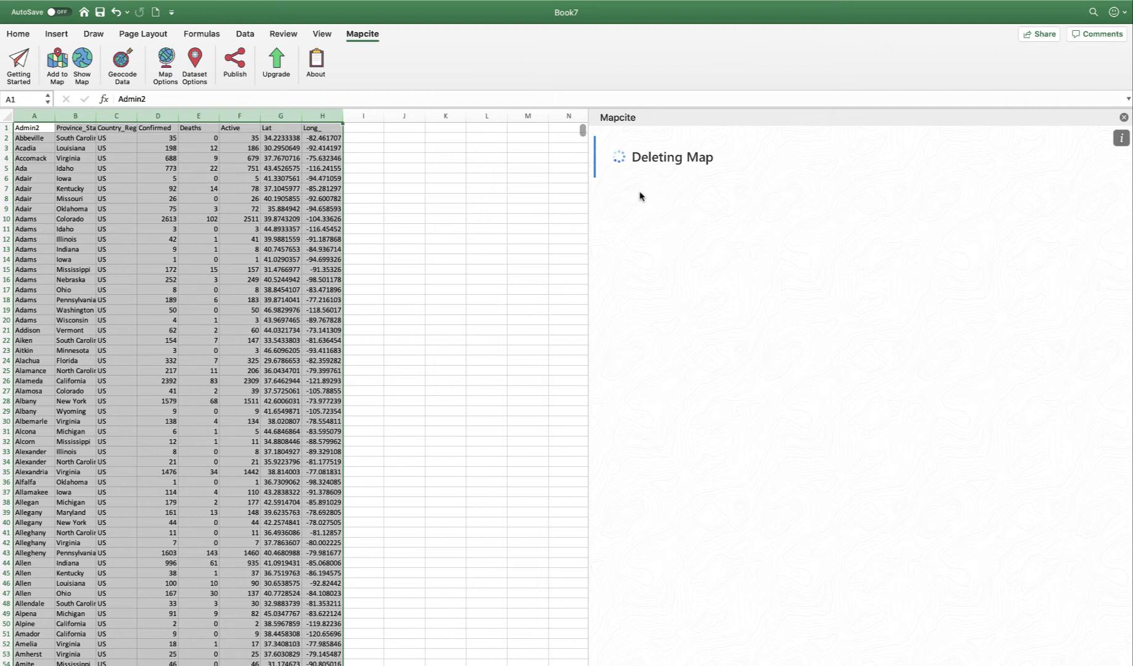
click(642, 193)
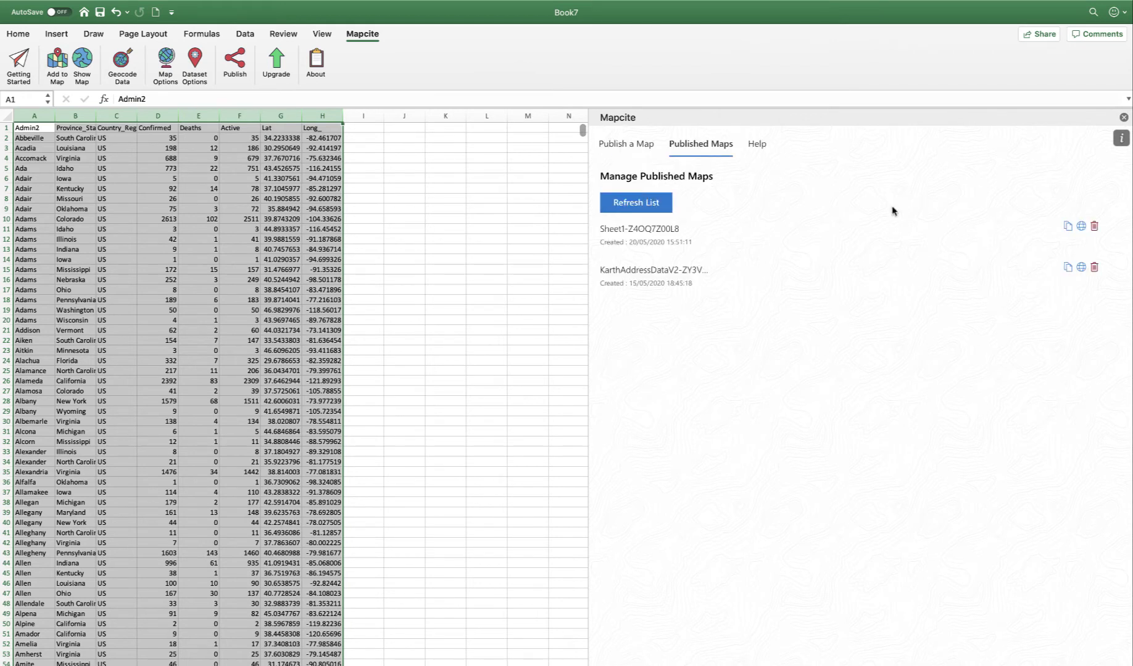
click(1094, 226)
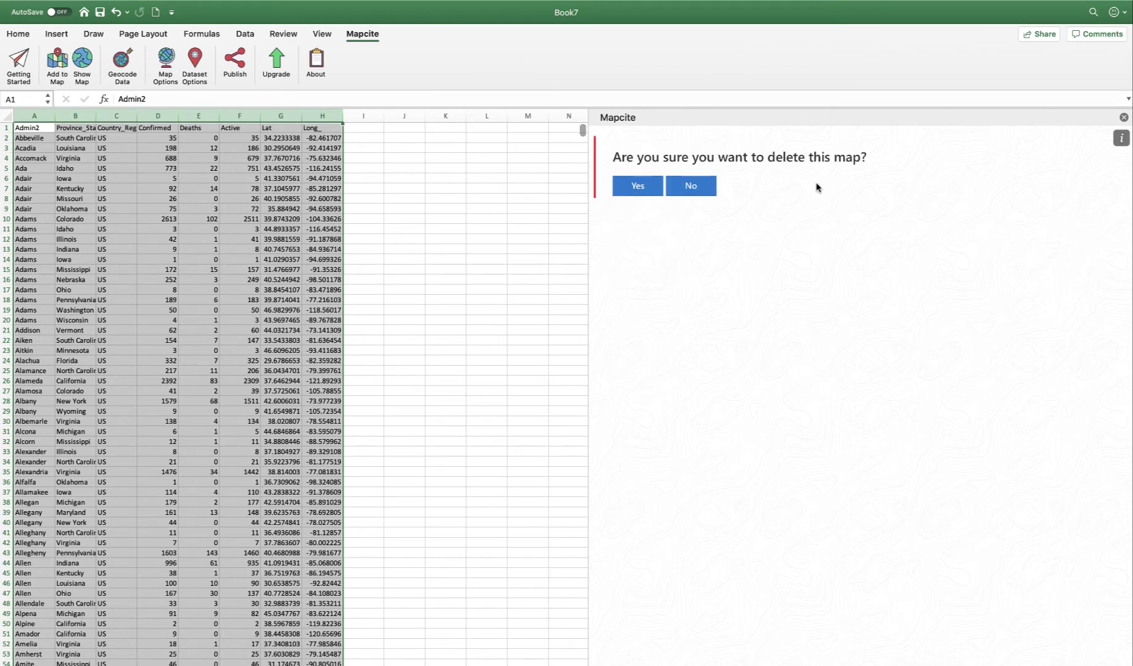
click(639, 193)
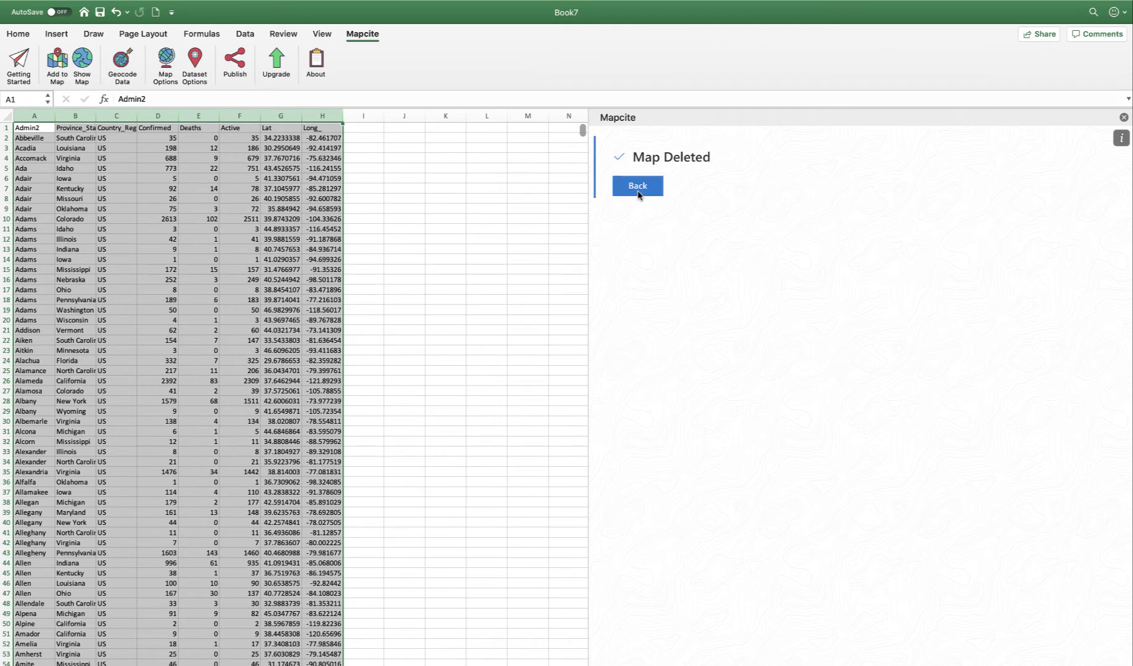
click(643, 191)
click(635, 145)
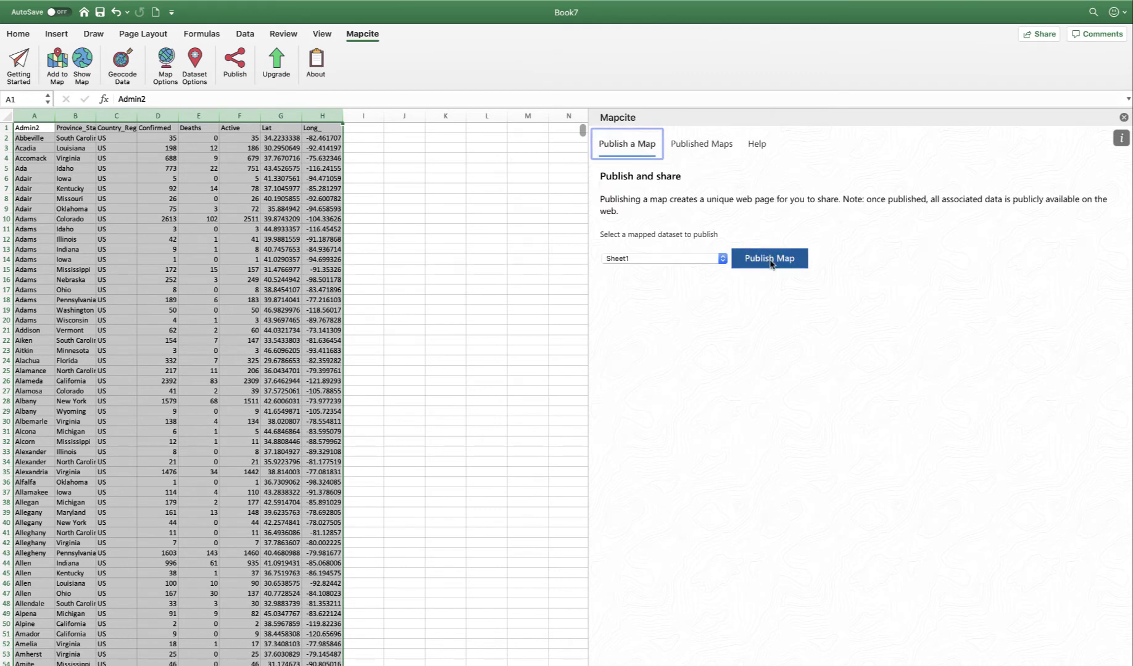
Step: Agree to the publishing terms and publish Sheet1 as a public web map
click(769, 262)
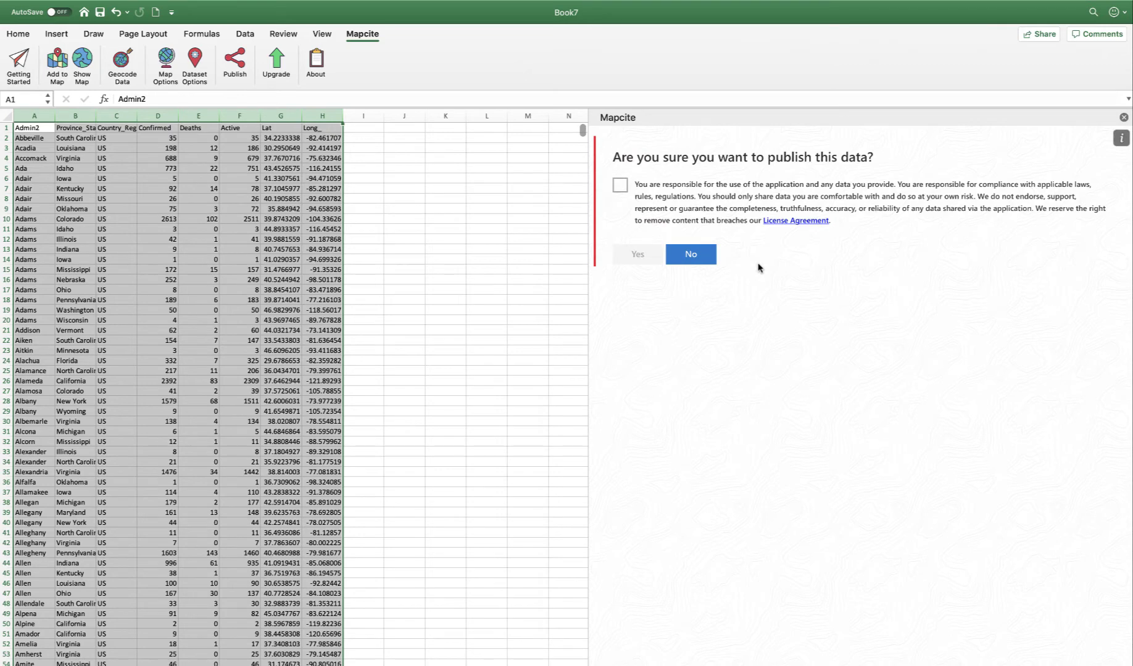
click(621, 186)
click(631, 254)
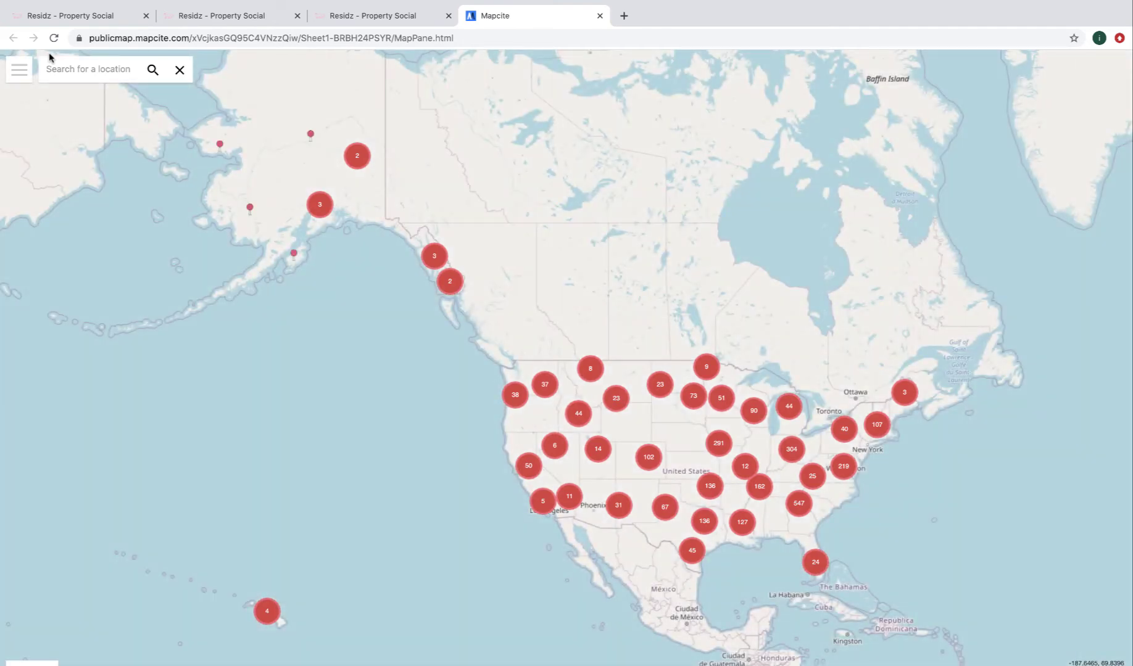
click(131, 41)
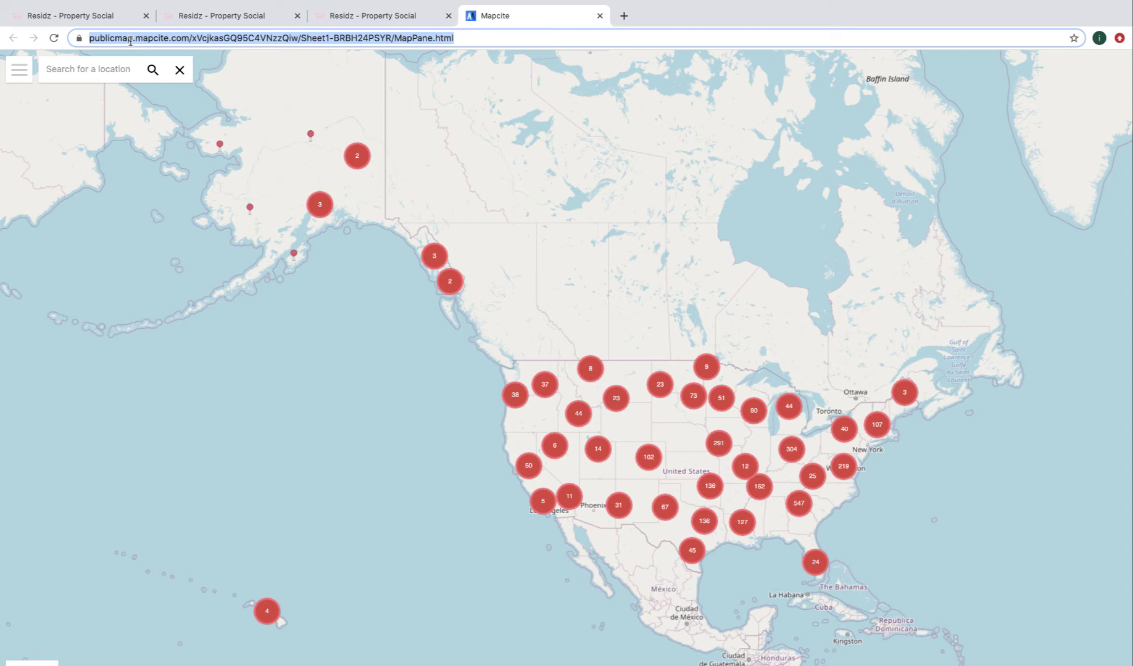
Step: On the web map, untick the Sheet1 markers and turn on its Heatmap toggle
click(26, 80)
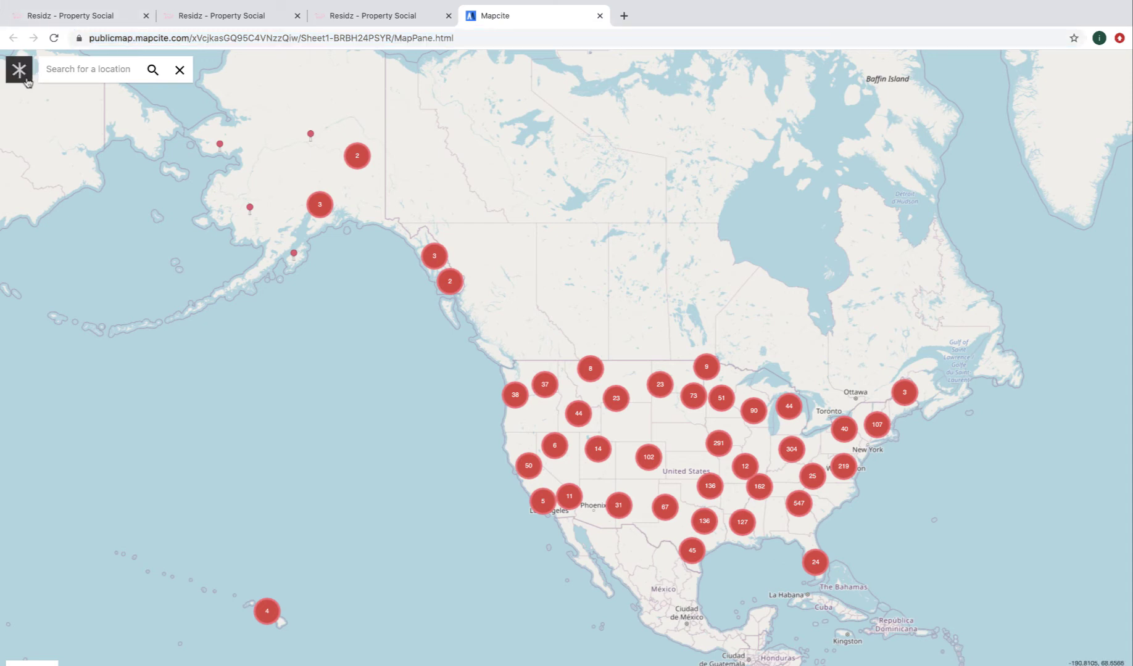
click(21, 128)
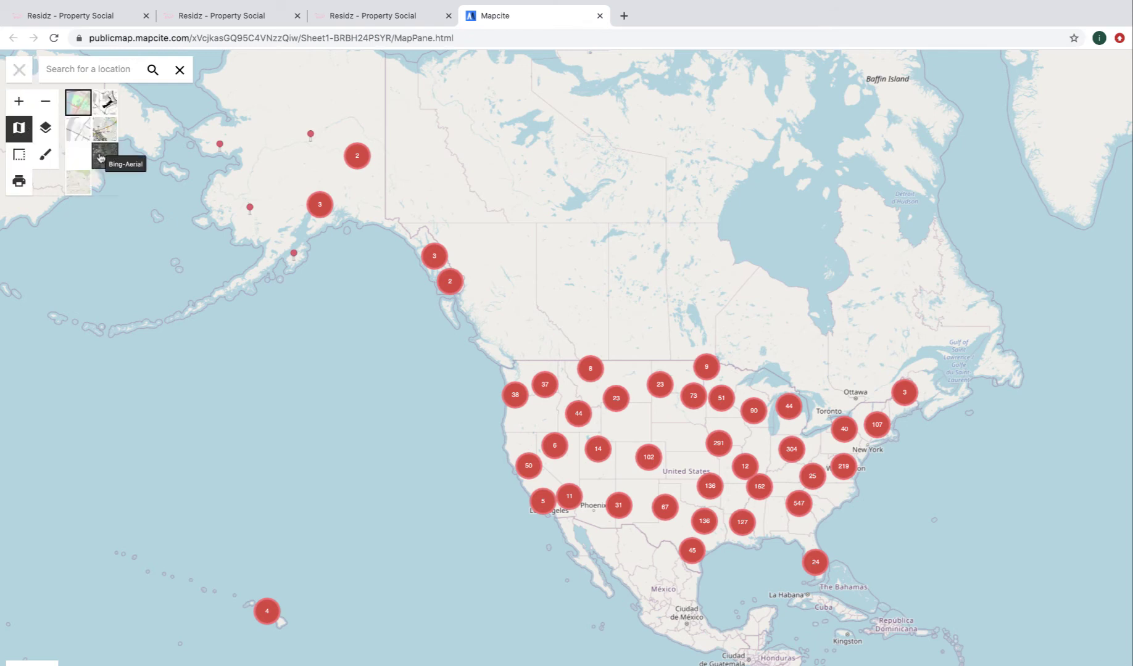
click(47, 133)
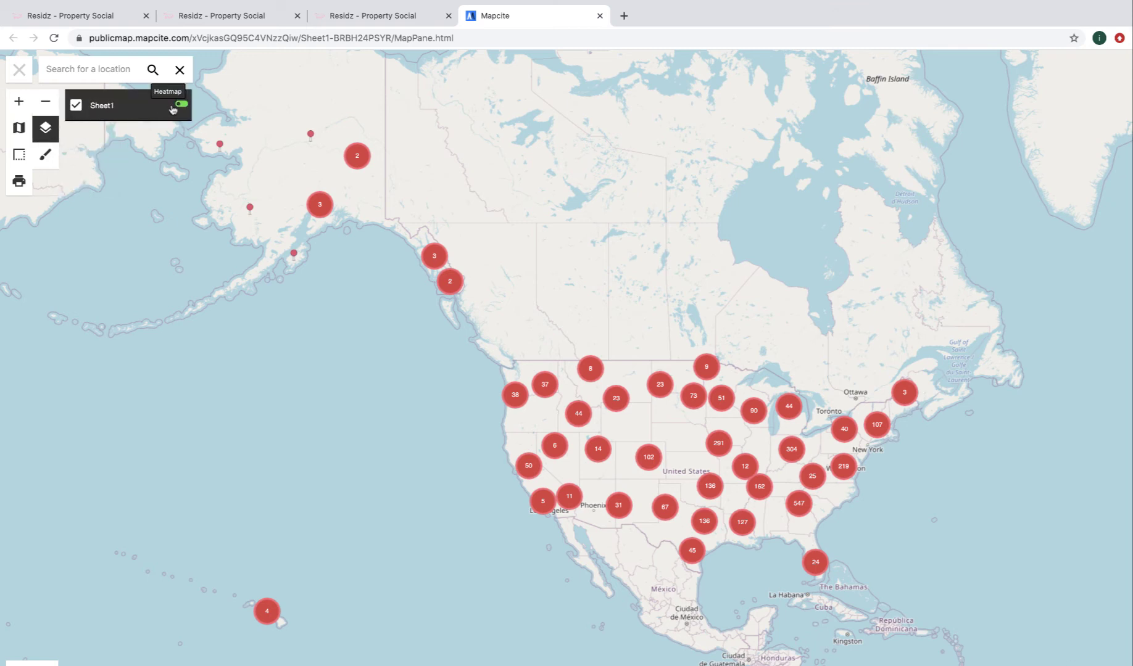
click(75, 107)
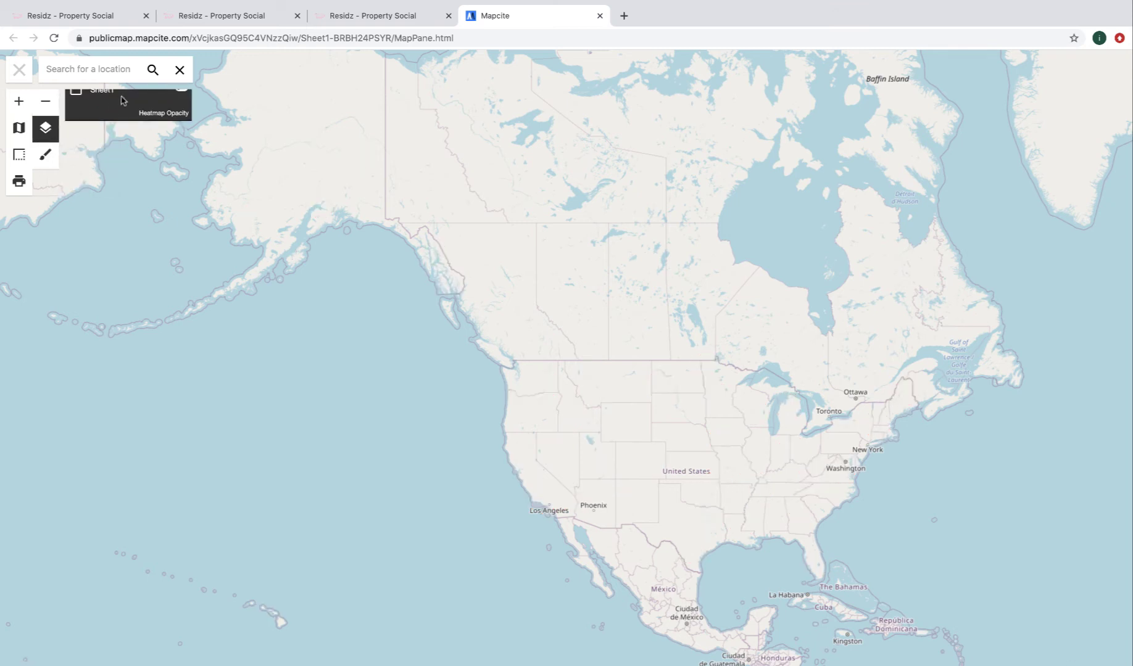
click(179, 102)
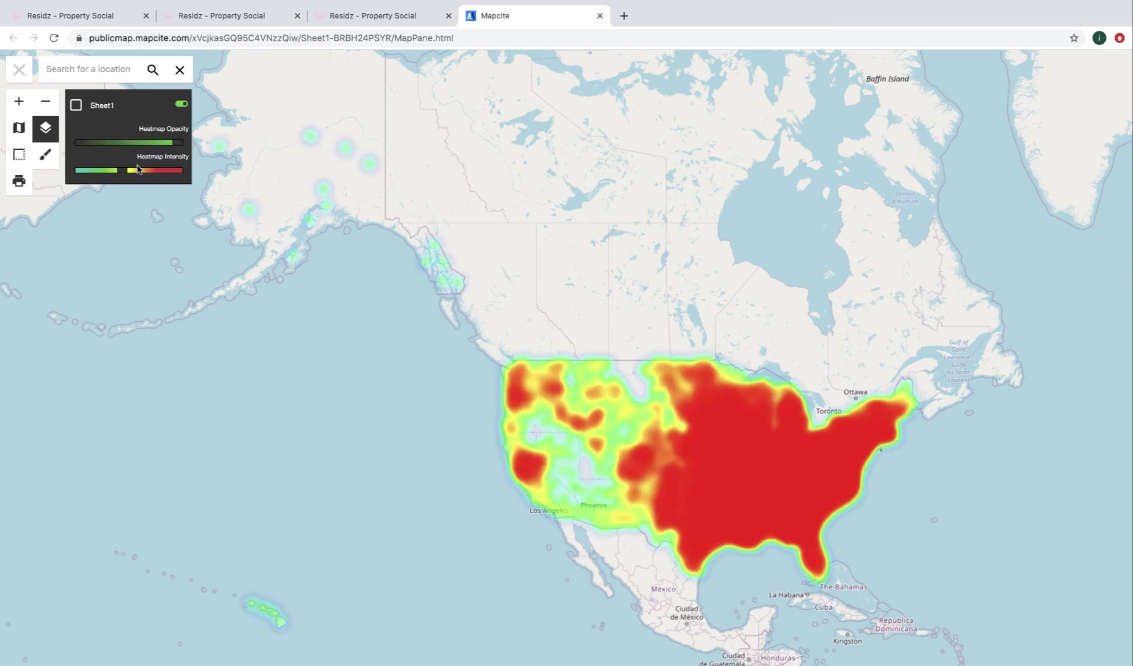
Step: Lower the heatmap intensity, zoom into the eastern US, then raise intensity to reveal red hotspots
drag(139, 170, 100, 173)
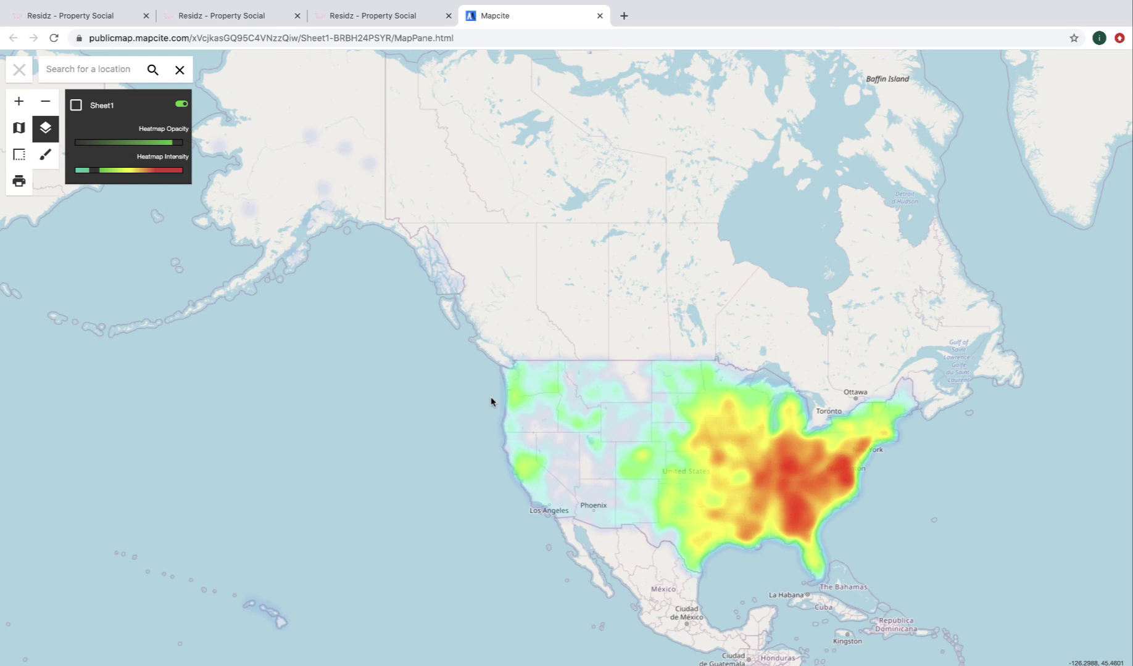
scroll(490, 401, up, 2)
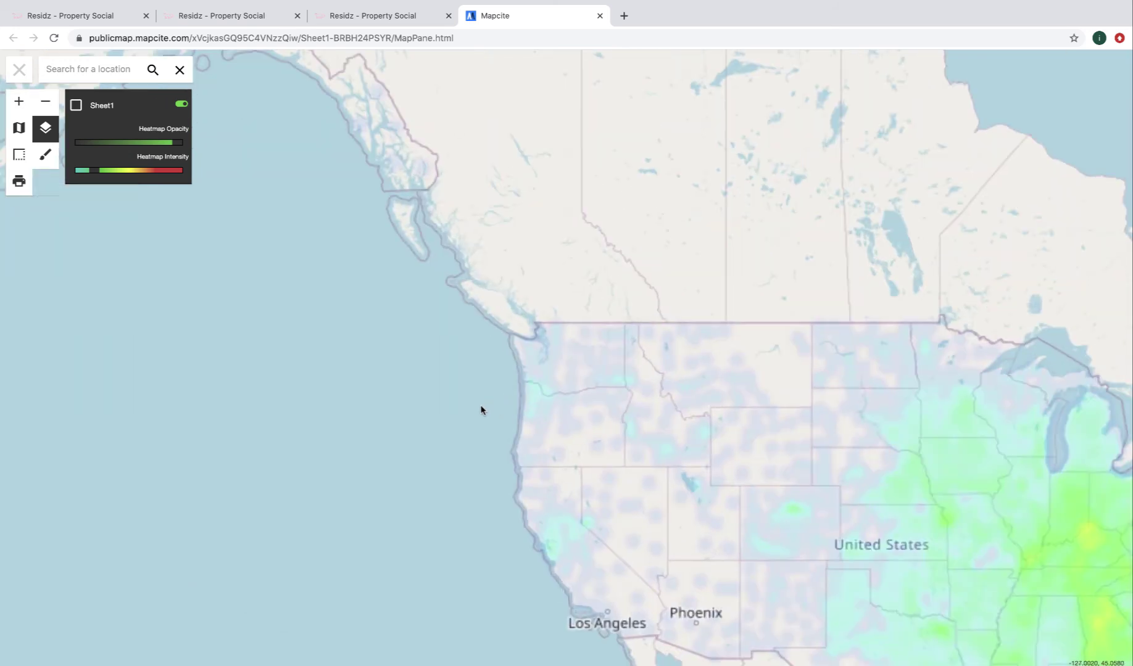
drag(611, 469, 316, 265)
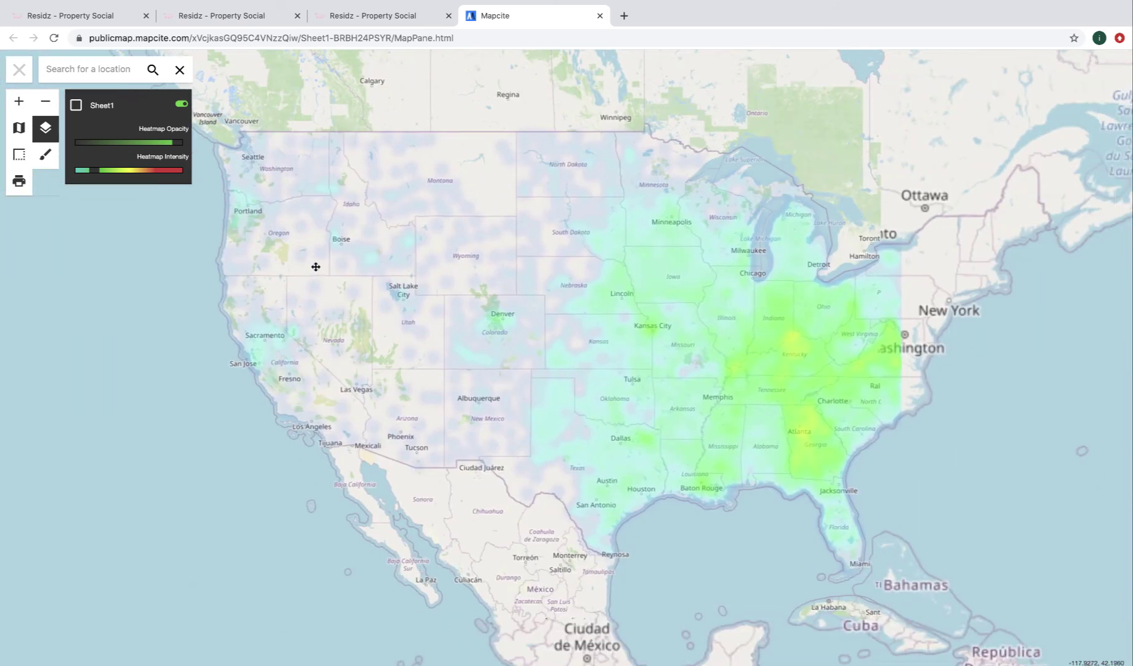
scroll(885, 443, up, 2)
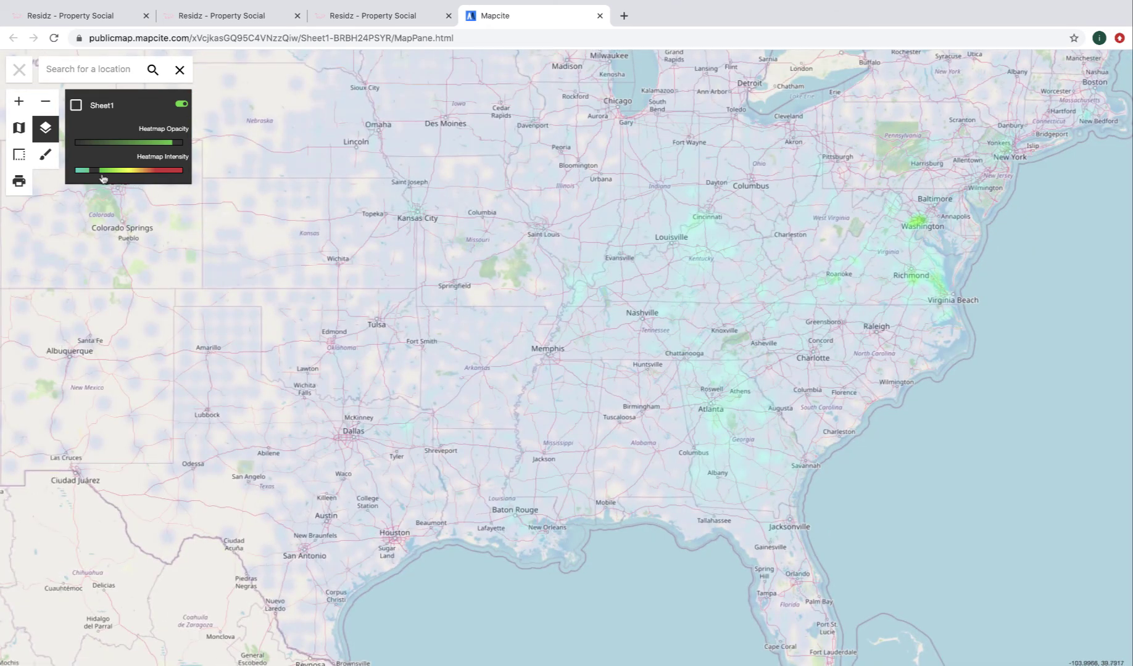
drag(95, 171, 132, 172)
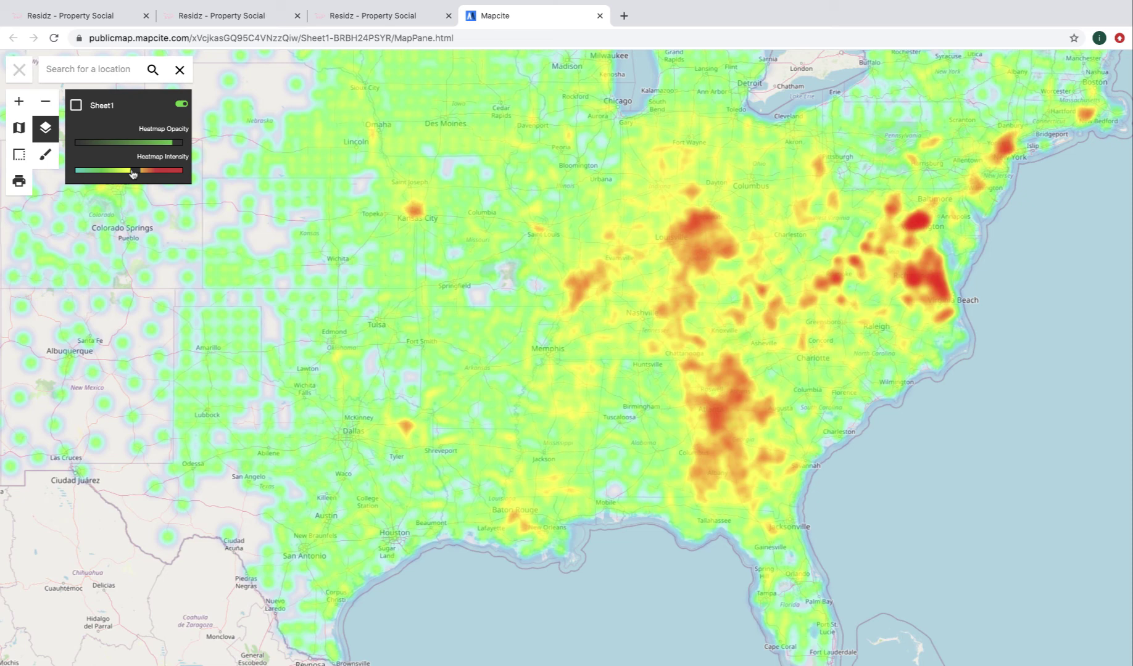
Step: Draw a polygon via New York, Virginia Beach, Carolina coast, Gulf coast and Kansas City, selecting 1,184 points
click(19, 155)
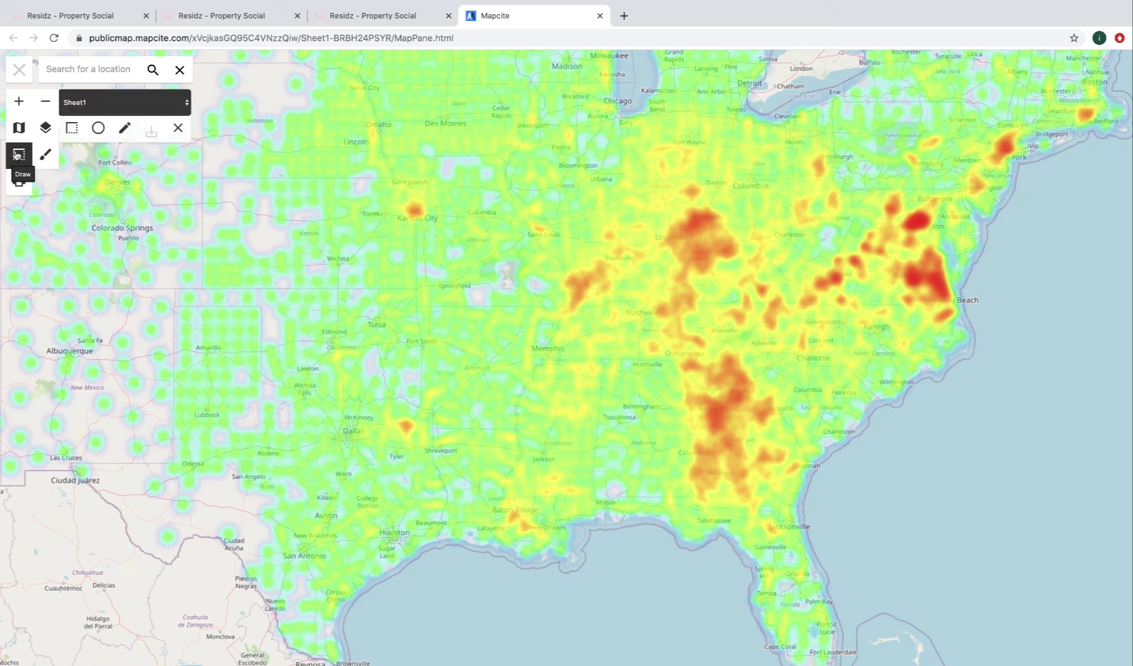
click(78, 128)
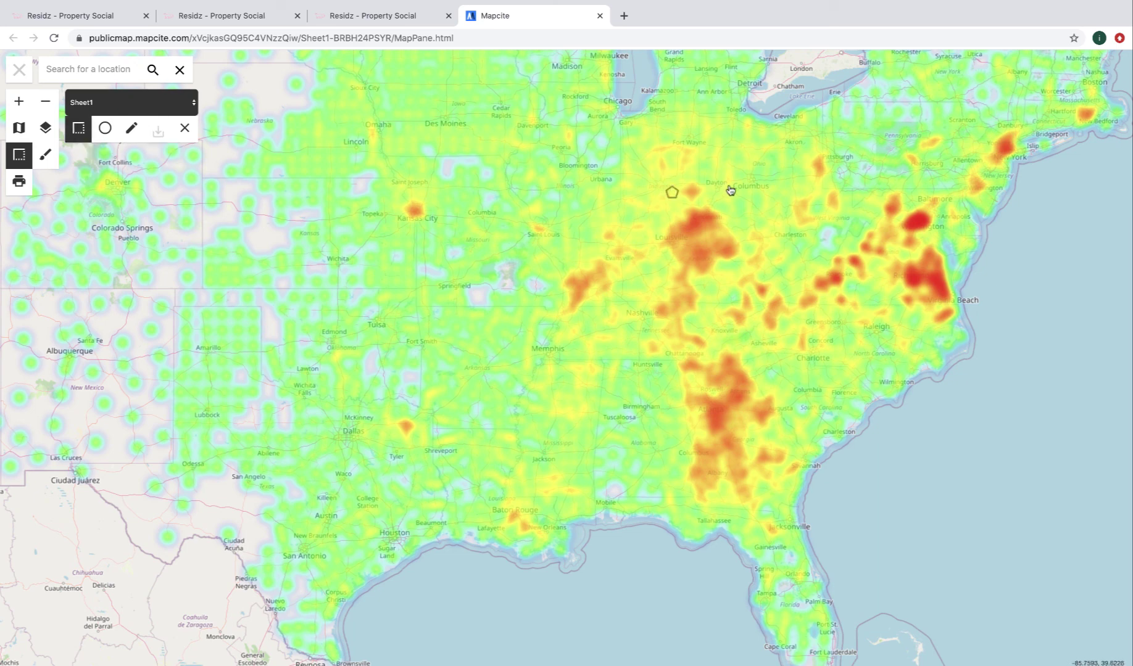
click(699, 165)
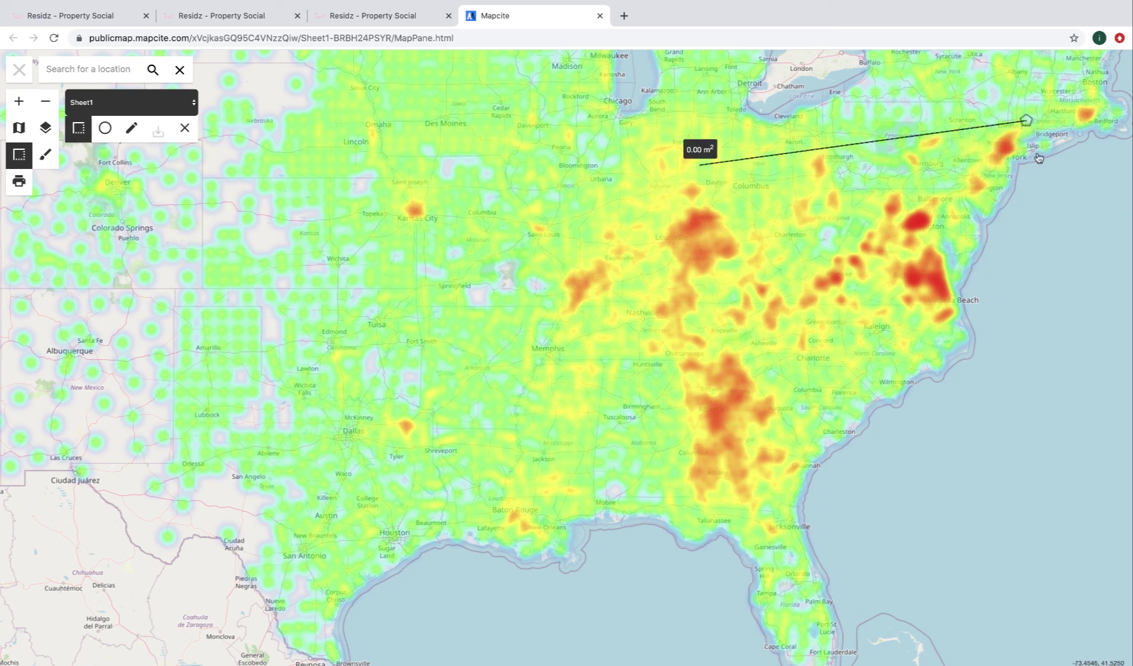
click(1026, 121)
click(996, 319)
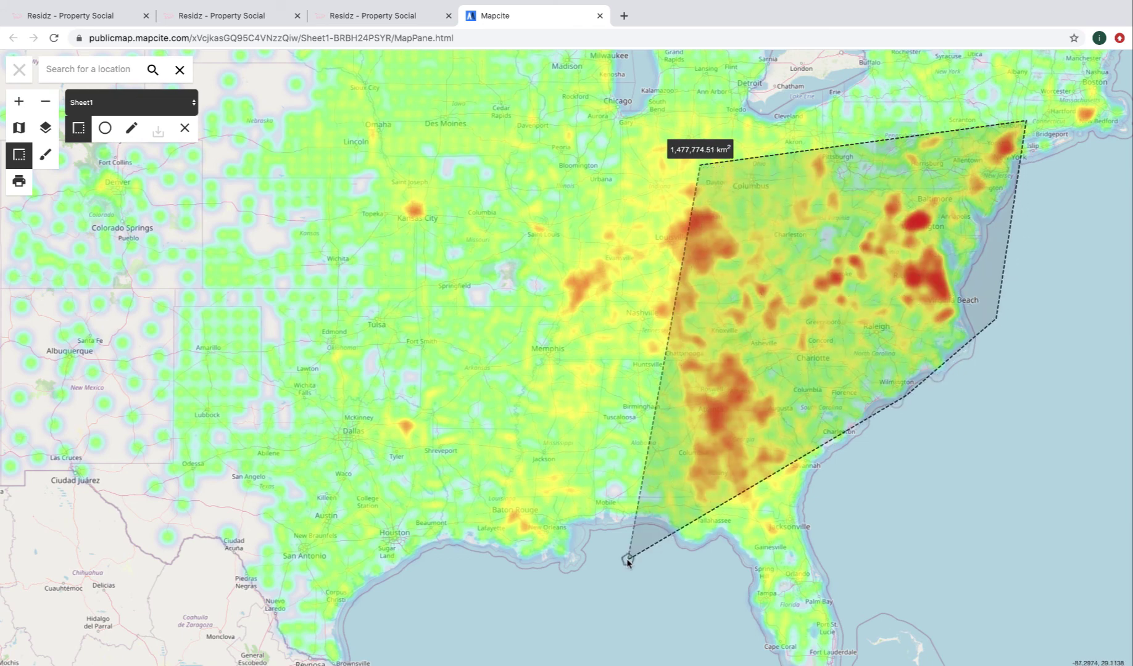
click(627, 558)
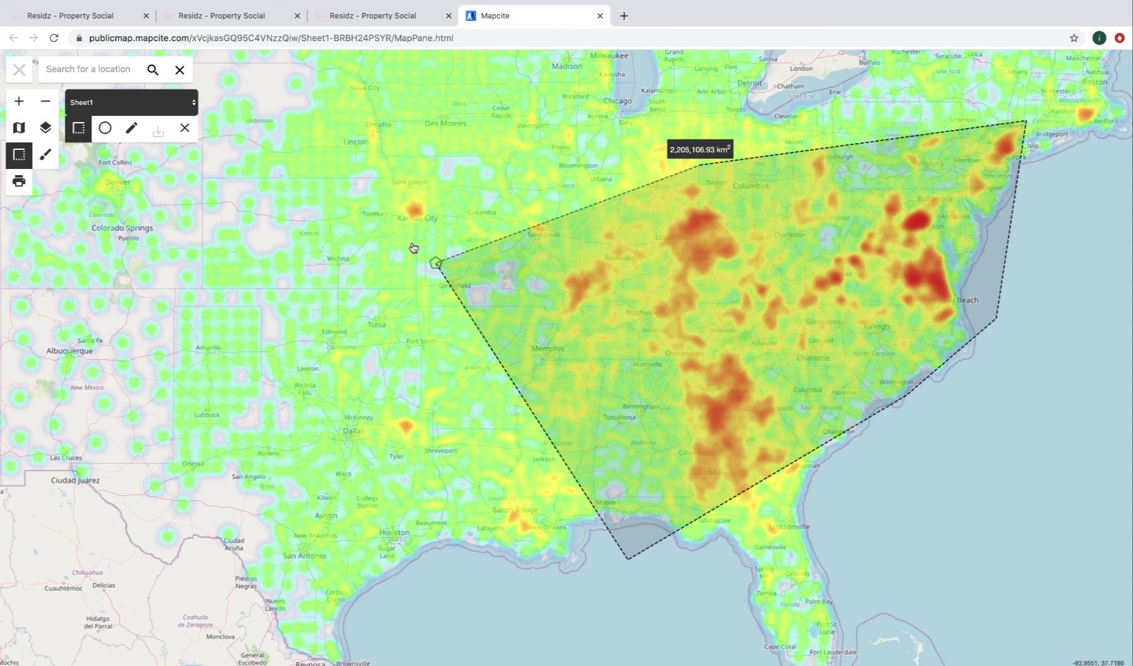
click(378, 164)
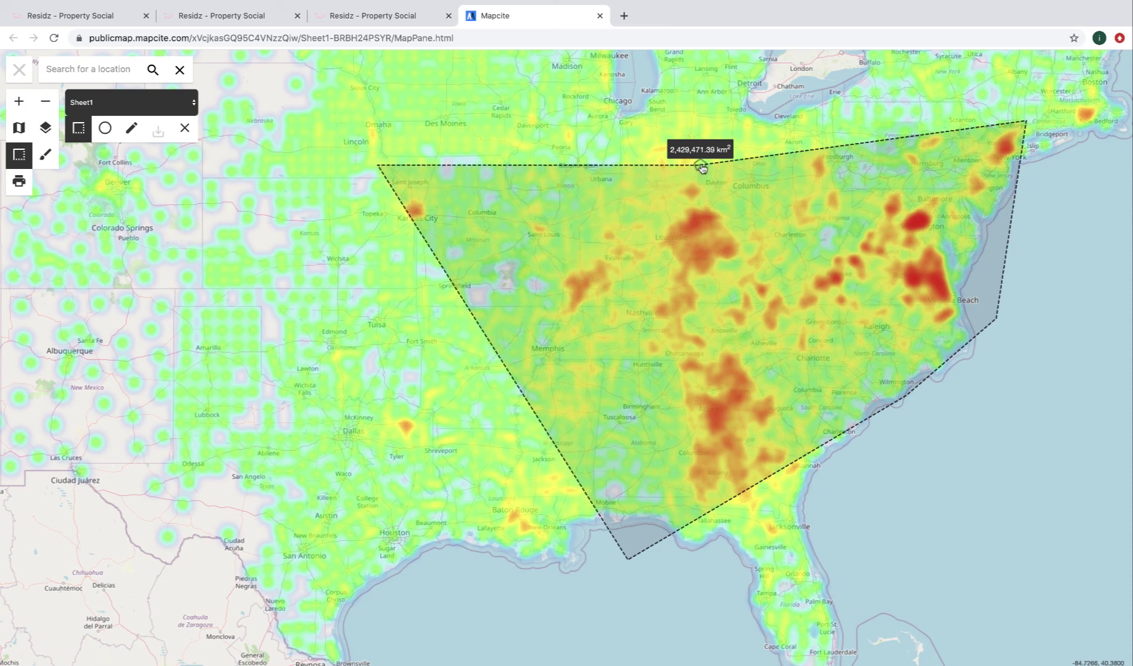
click(701, 166)
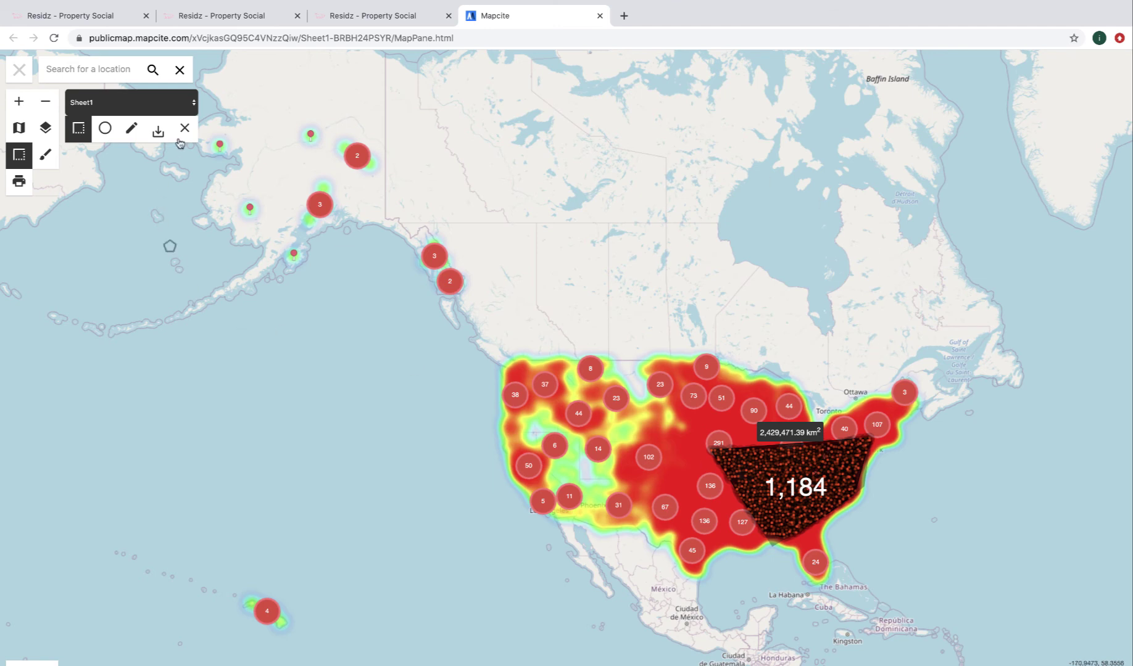
Step: Download the 1,184 county records inside the 2,429,471.39 km² polygon
click(159, 130)
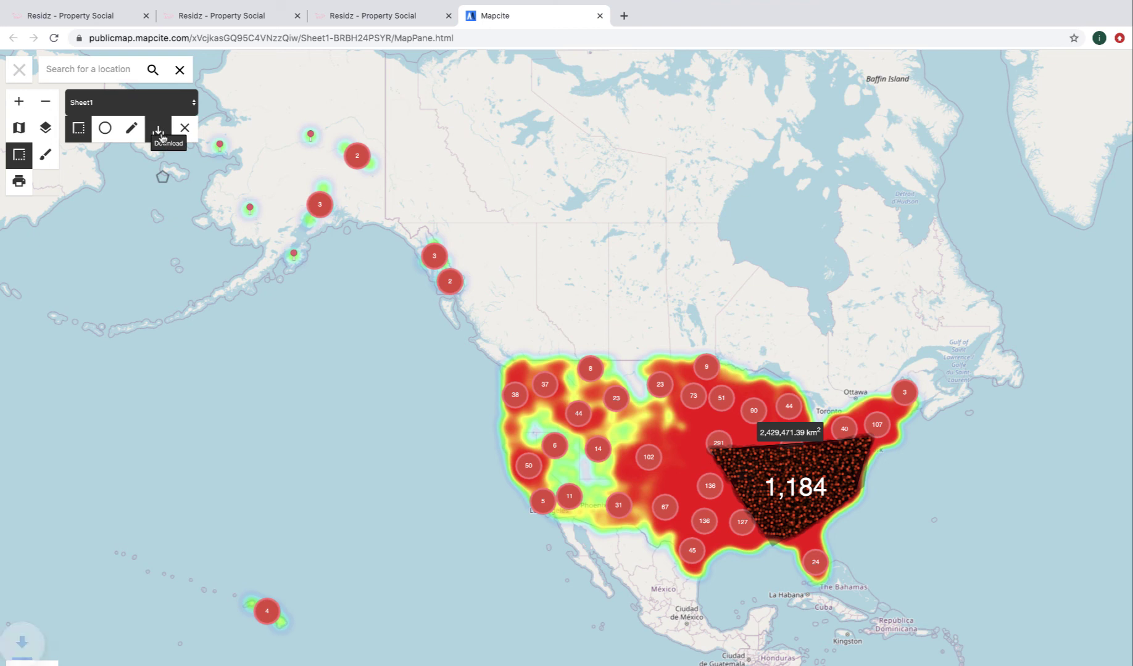